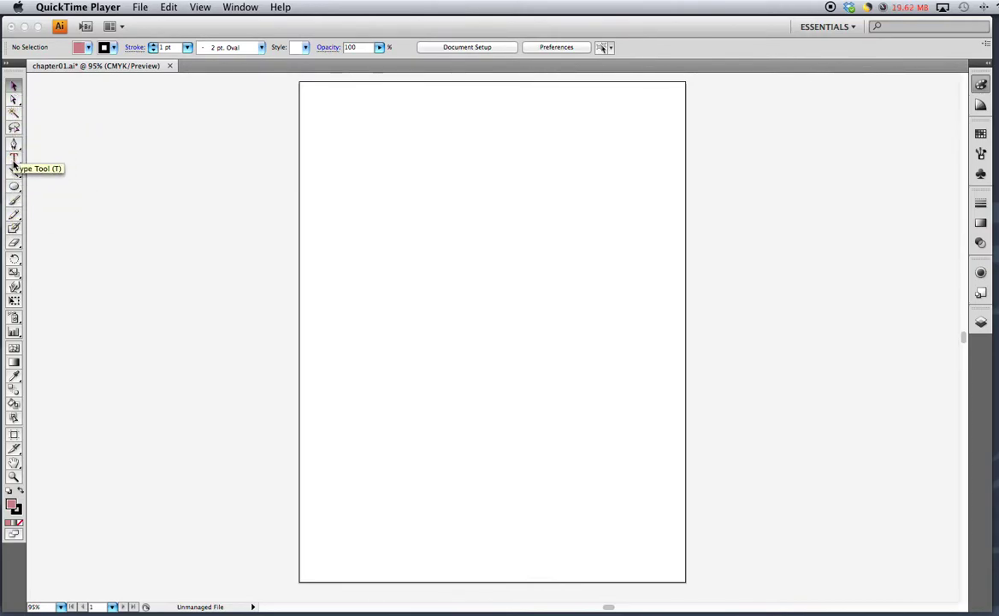
# Step: Examine the control options offered by the Direct Selection, Type, Line Segment, Rectangle and Pen tools, including the graphic style choices
pyautogui.click(12, 102)
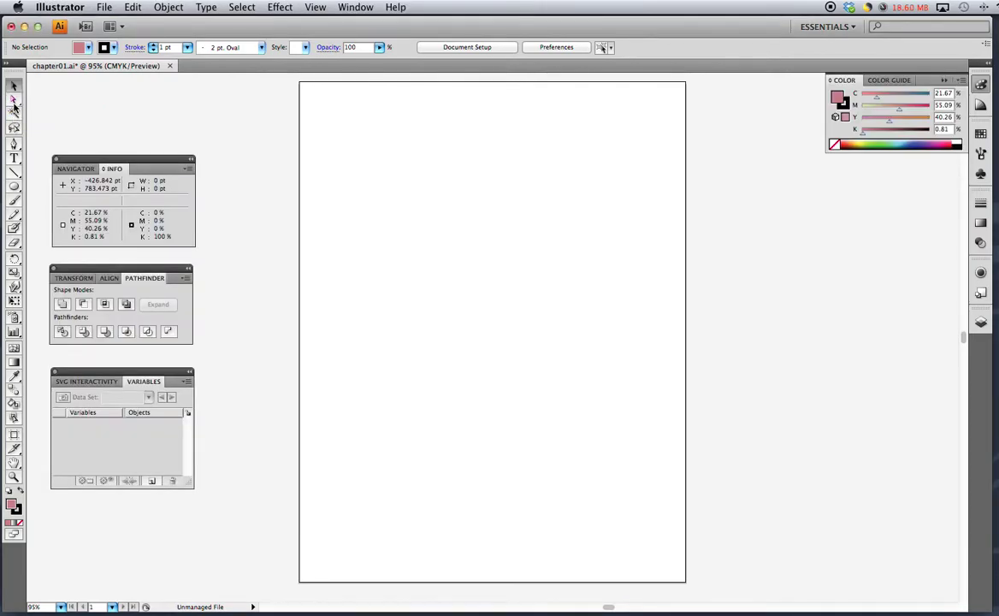
pyautogui.click(15, 161)
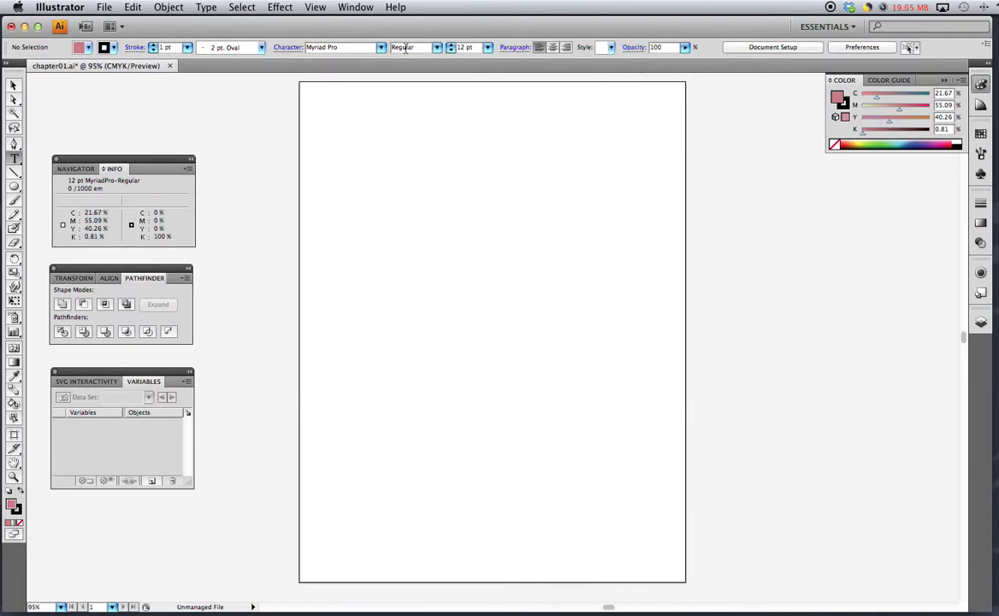
pyautogui.click(14, 172)
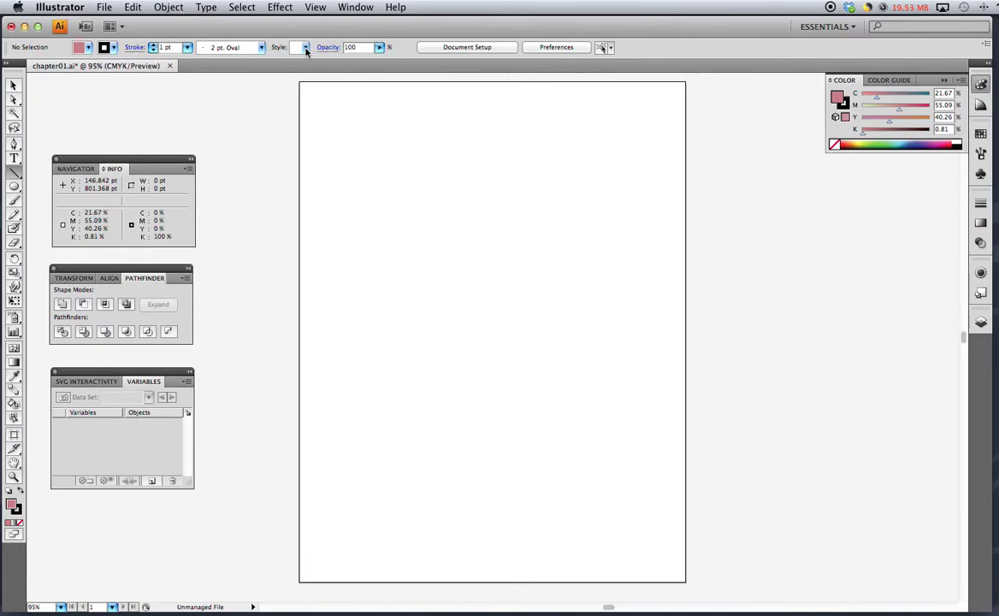
pyautogui.click(306, 48)
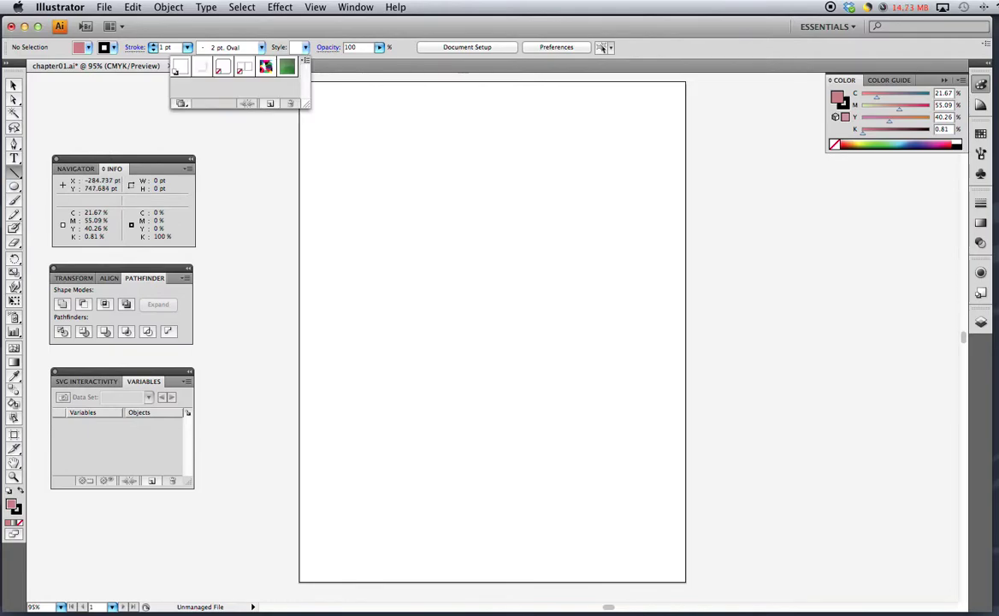
pyautogui.click(305, 48)
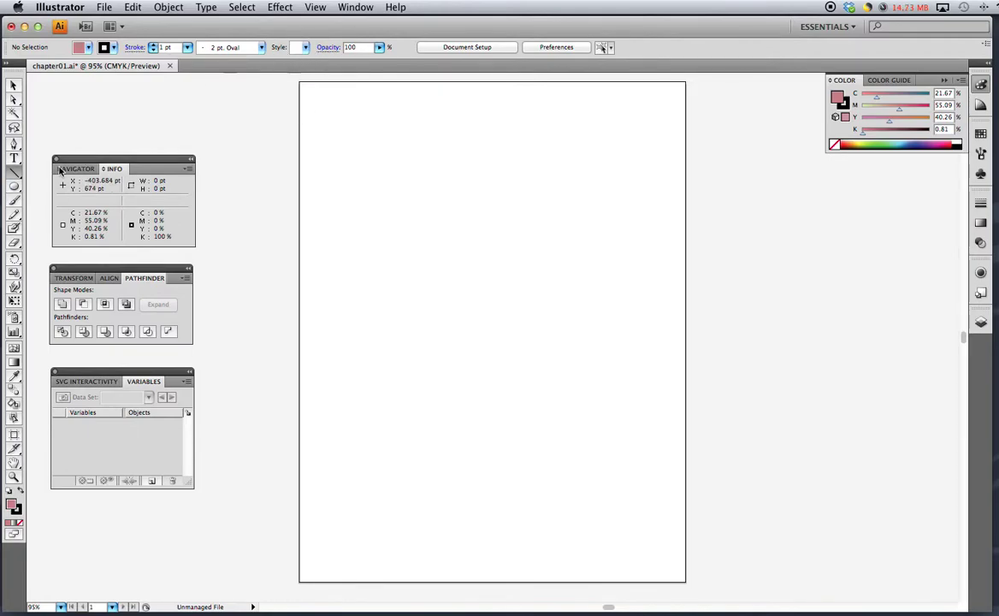
pyautogui.click(13, 185)
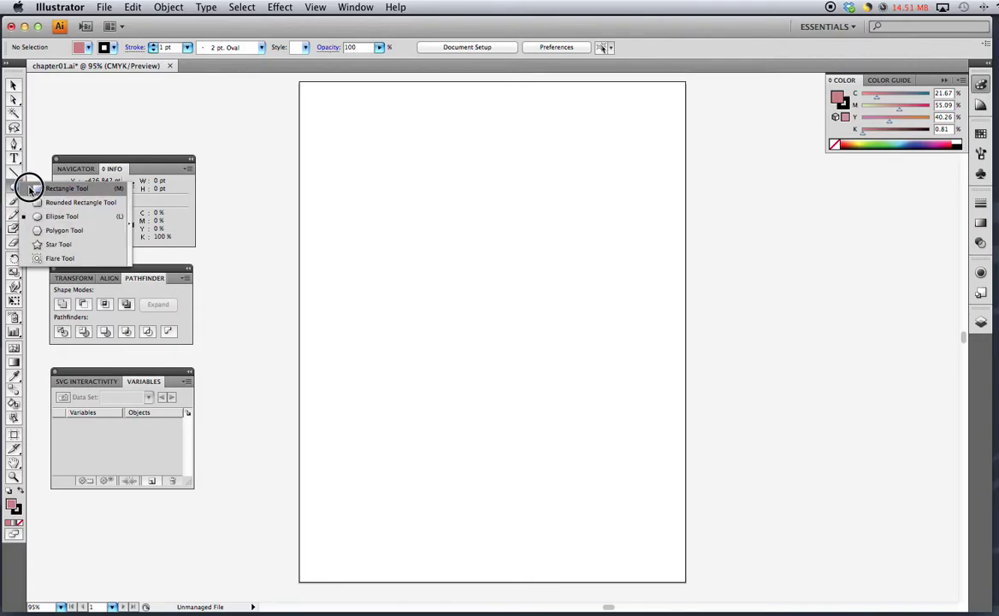
pyautogui.click(30, 187)
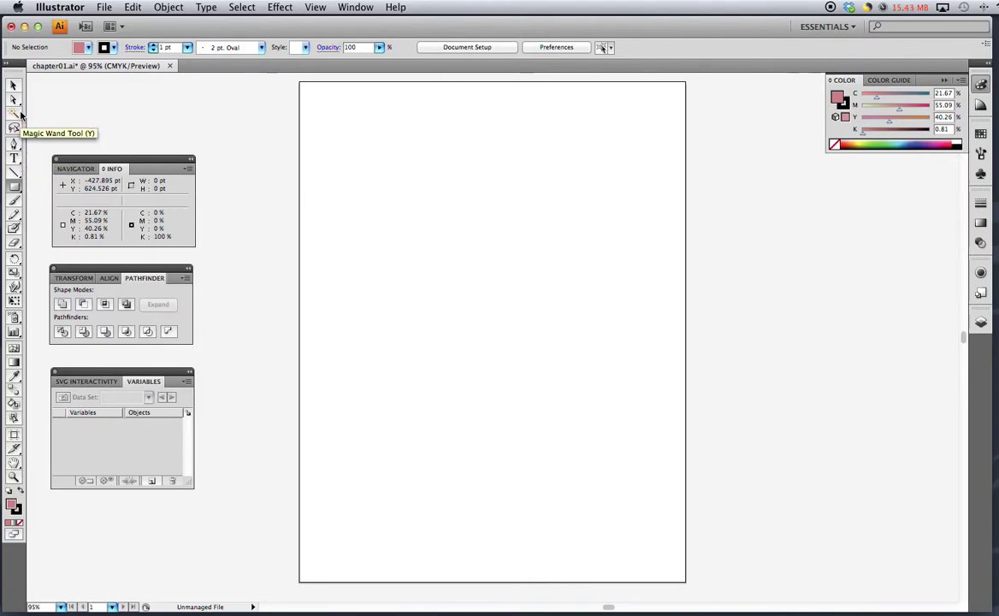
pyautogui.click(16, 147)
pyautogui.moveTo(15, 147)
pyautogui.mouseDown()
pyautogui.moveTo(34, 149)
pyautogui.moveTo(32, 187)
pyautogui.moveTo(43, 150)
pyautogui.moveTo(12, 147)
pyautogui.mouseUp()
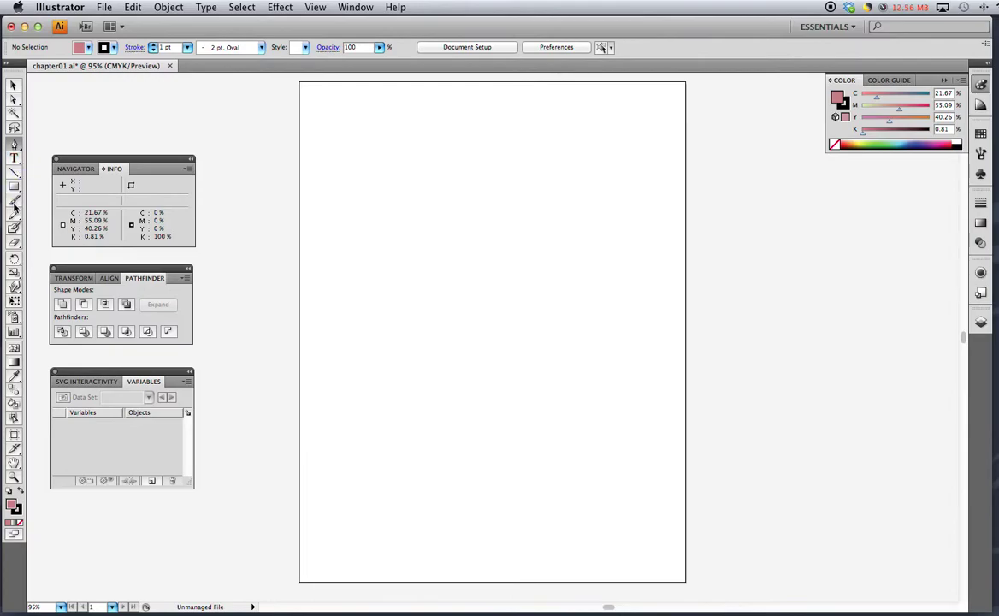
# Step: Draw a circle about 101 × 102 pt near the artboard's upper-left with the Ellipse tool, and restore the default white fill and black stroke
pyautogui.moveTo(15, 190); pyautogui.dragTo(14, 190)
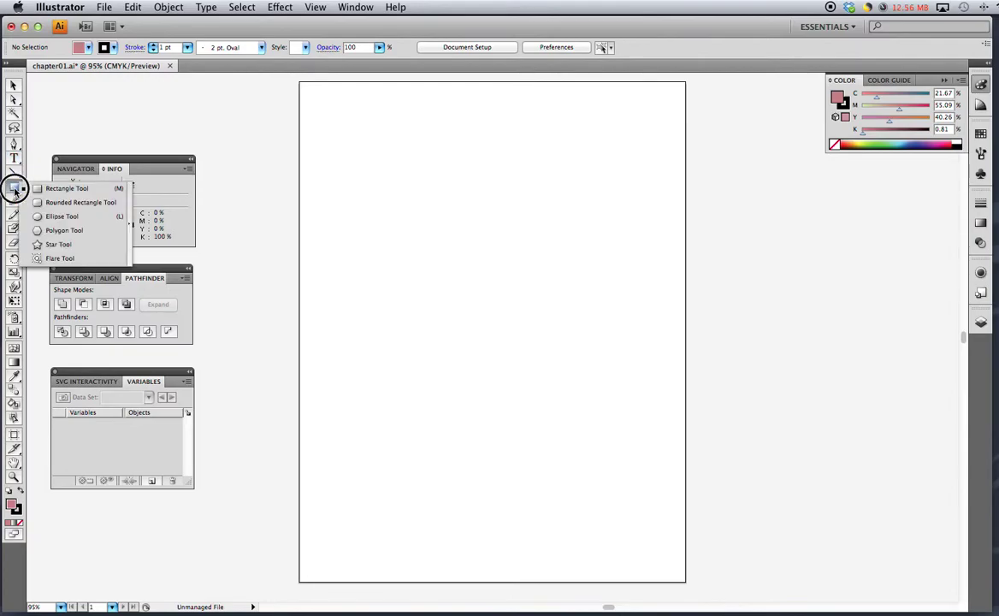
pyautogui.moveTo(15, 190); pyautogui.dragTo(67, 221)
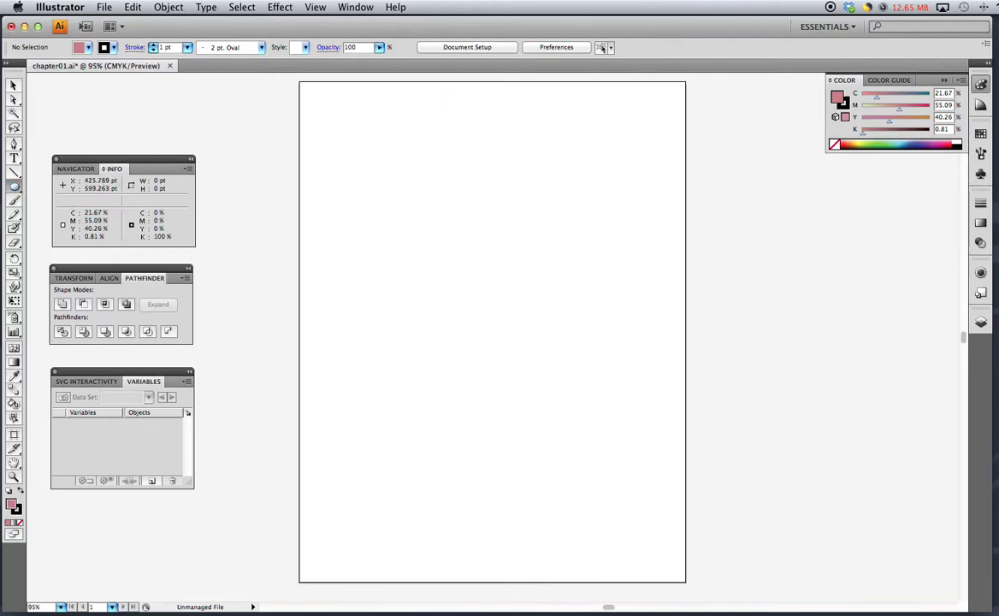
pyautogui.moveTo(352, 134); pyautogui.dragTo(416, 200)
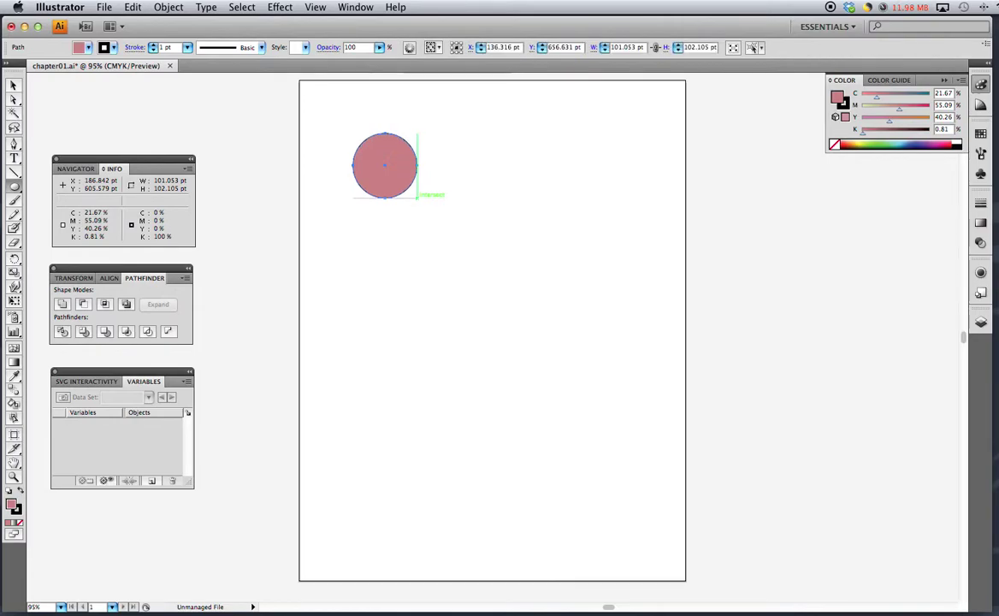
pyautogui.click(9, 489)
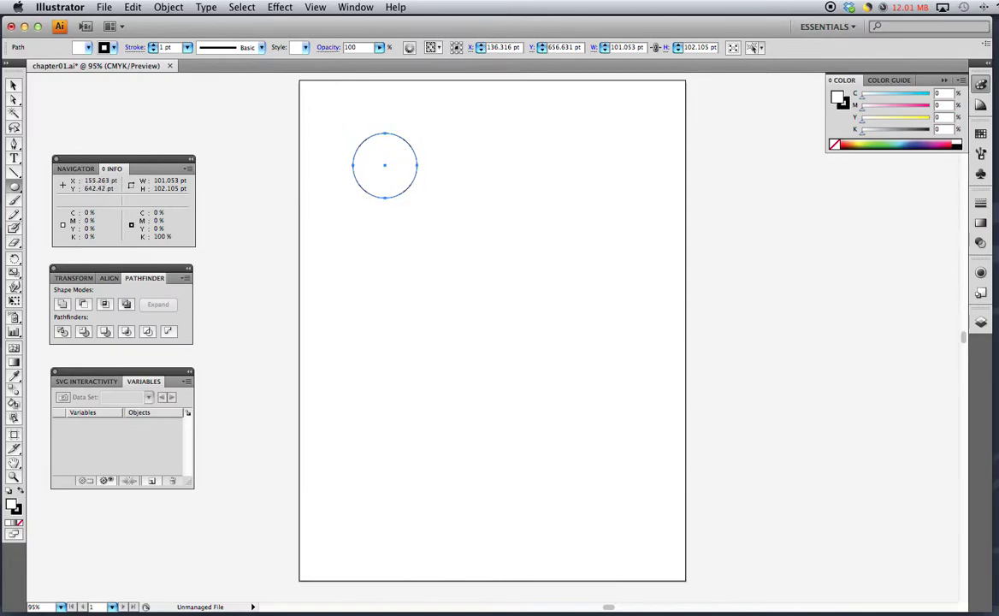
# Step: Draw four more ellipses around the circle, about 149 × 64, 55 × 71, 68 × 120 and 87 × 85 pt
pyautogui.moveTo(417, 210); pyautogui.dragTo(511, 250)
pyautogui.moveTo(443, 153); pyautogui.dragTo(479, 198)
pyautogui.moveTo(365, 228); pyautogui.dragTo(410, 302)
pyautogui.scroll(-1, 409, 299)
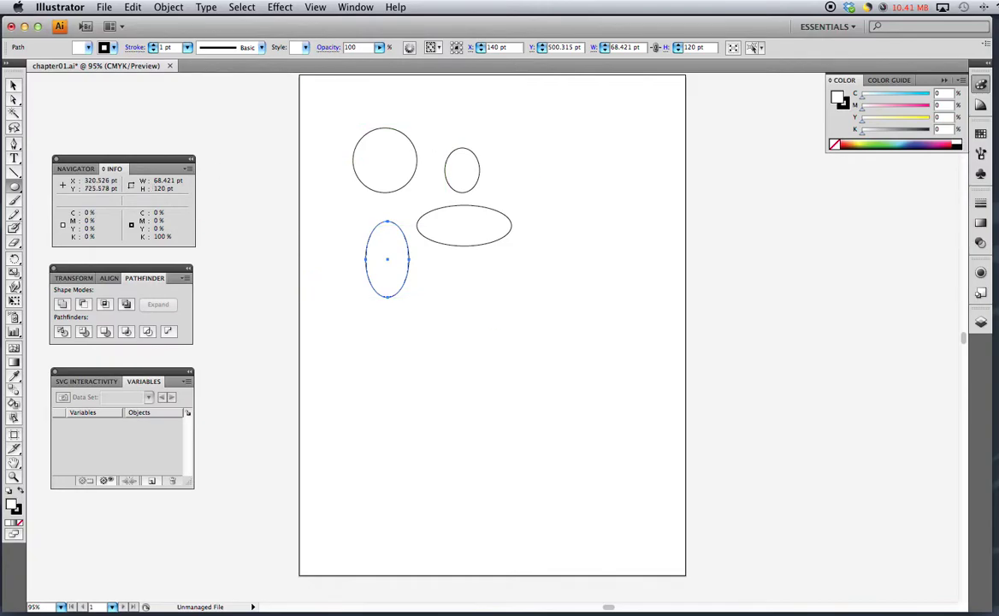
pyautogui.moveTo(502, 116); pyautogui.dragTo(555, 170)
pyautogui.scroll(-1, 556, 170)
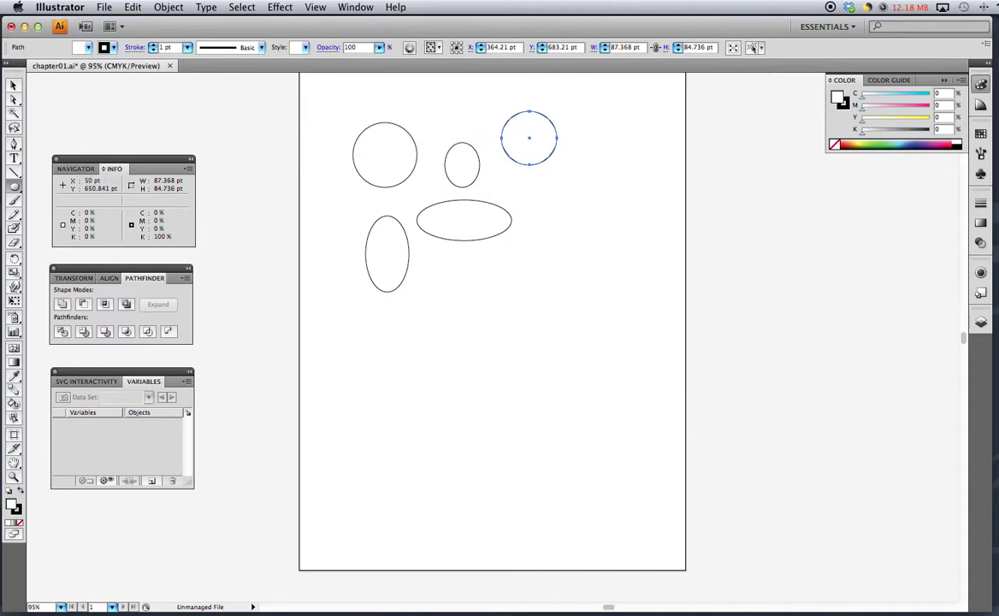
# Step: Delete the far-right circle and the small upright ellipse beside the large circle
pyautogui.click(13, 86)
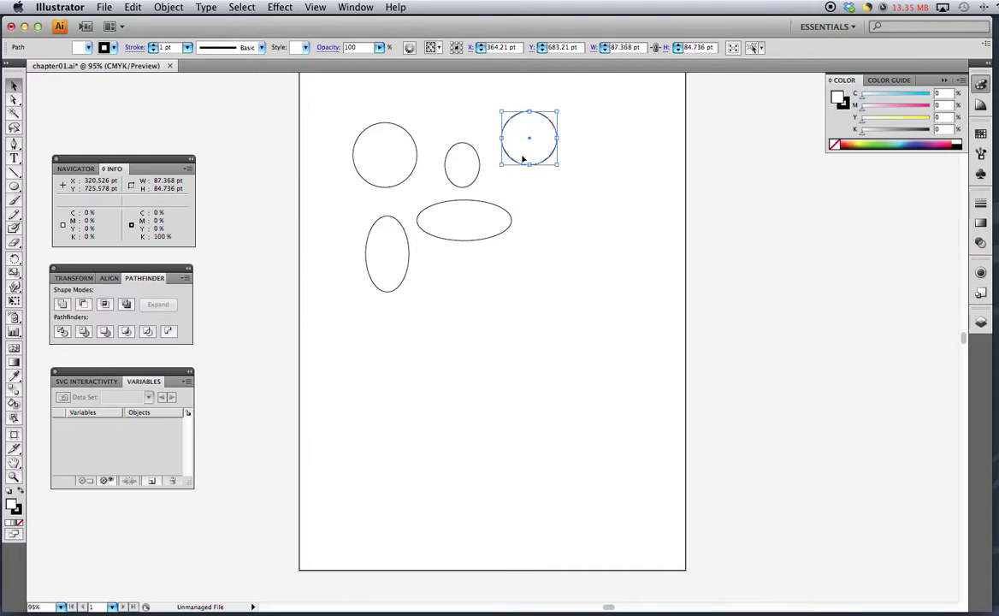
pyautogui.click(469, 135)
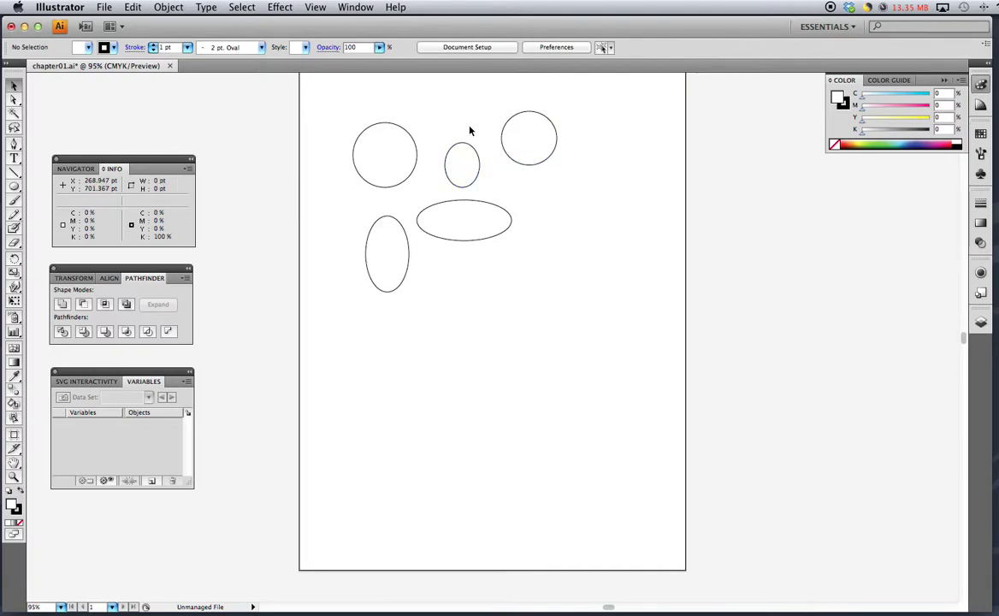
pyautogui.click(529, 133)
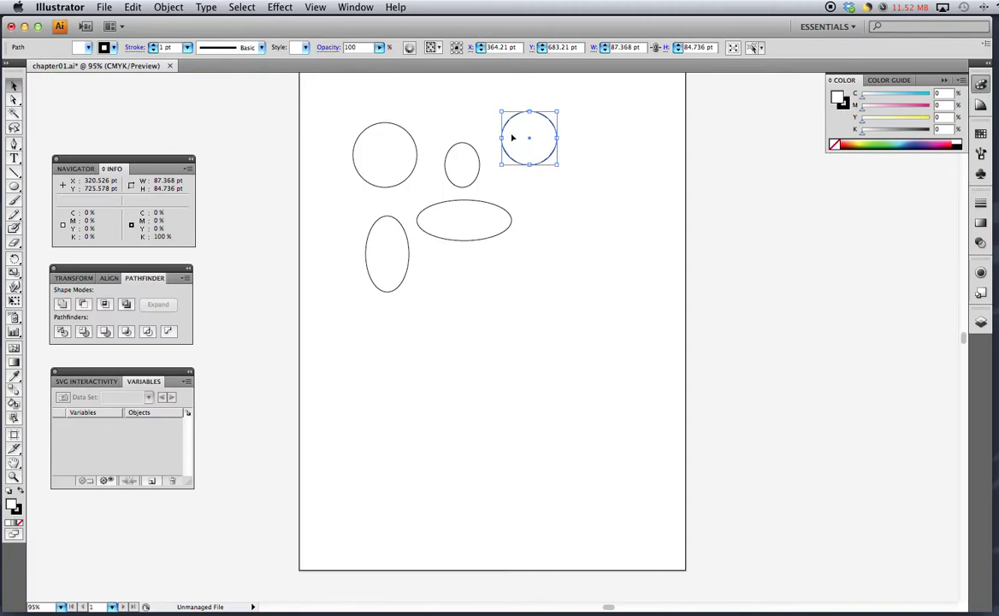
pyautogui.press('Delete')
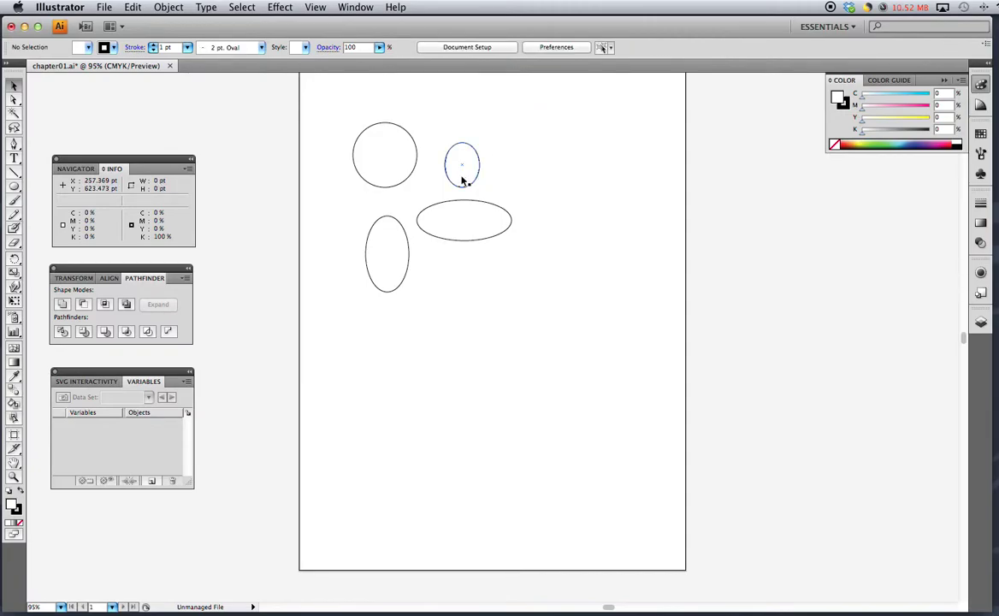
pyautogui.click(463, 180)
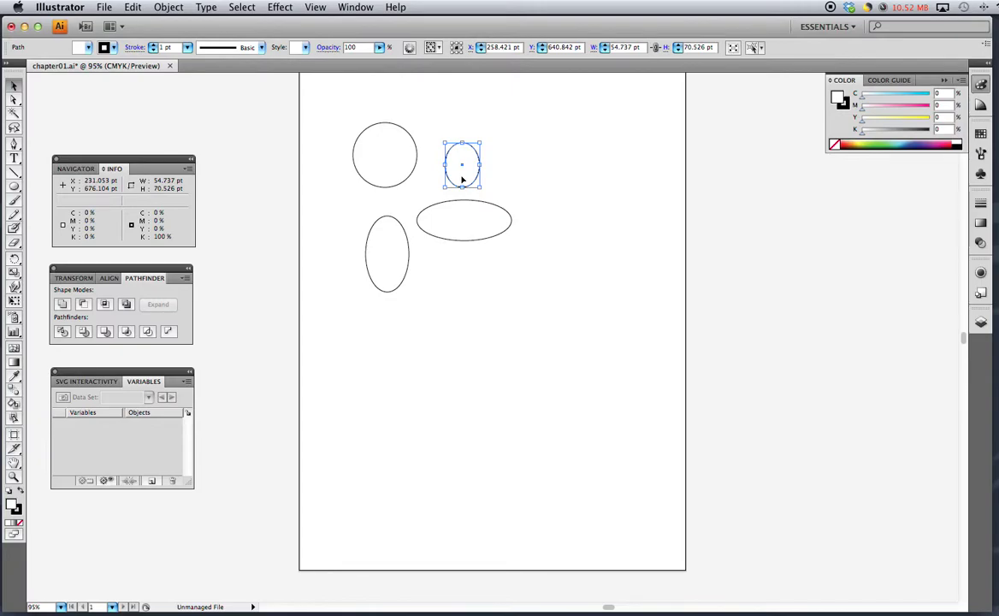
pyautogui.press('Delete')
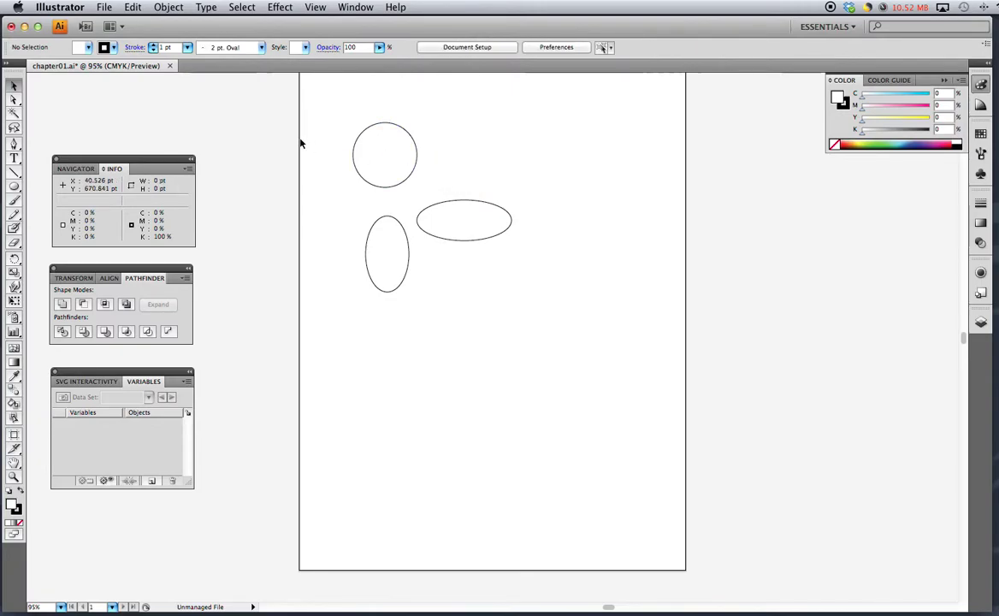
# Step: Draw a circle about 99 × 97 pt beside the large circle, above the wide ellipse
pyautogui.click(13, 186)
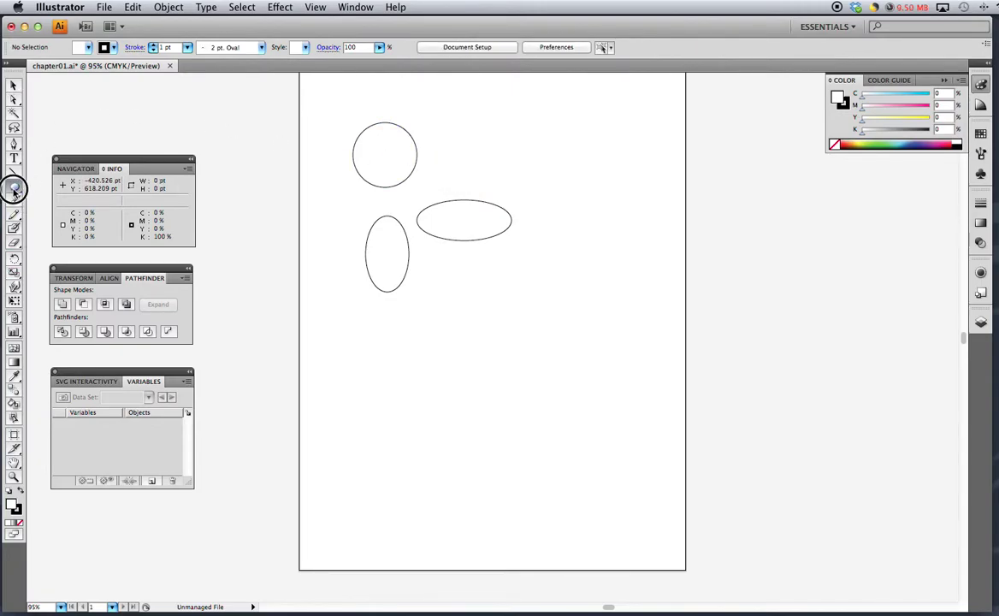
pyautogui.moveTo(441, 124); pyautogui.dragTo(503, 186)
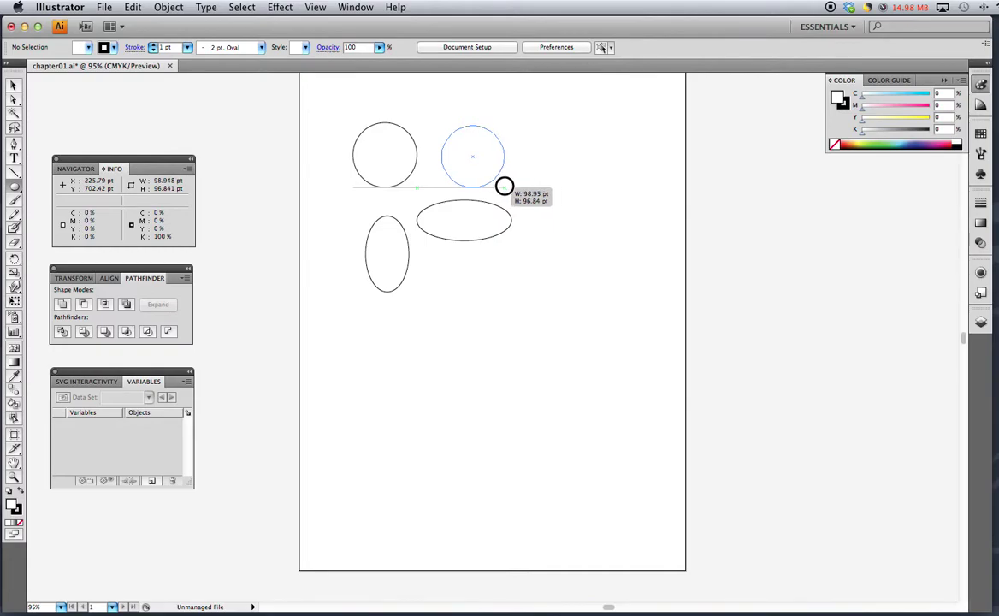
pyautogui.moveTo(503, 186); pyautogui.dragTo(505, 187)
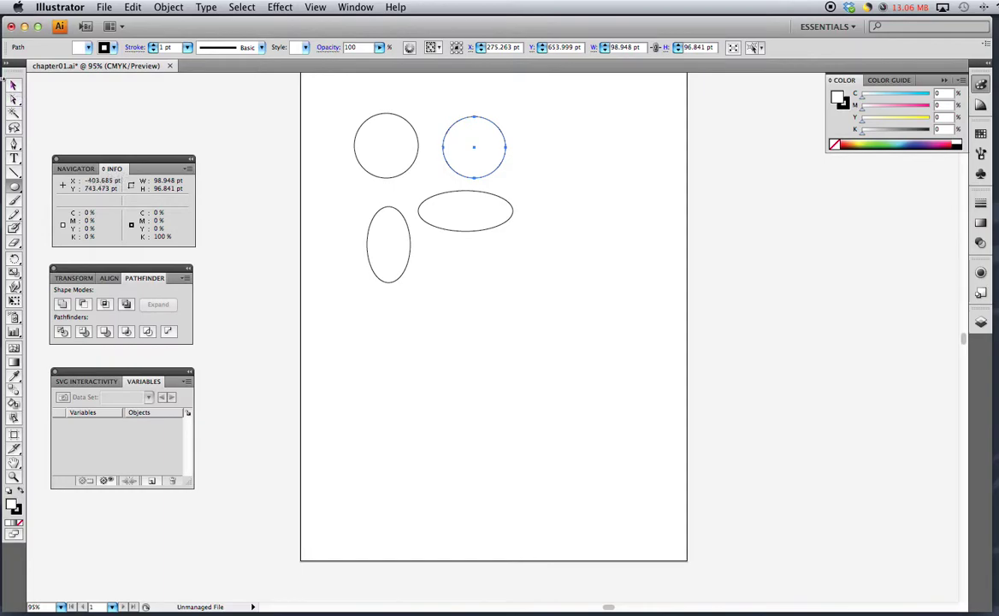
# Step: Select the left circle, the tall ellipse and the wide ellipse one after another, and clear the selection
pyautogui.click(12, 86)
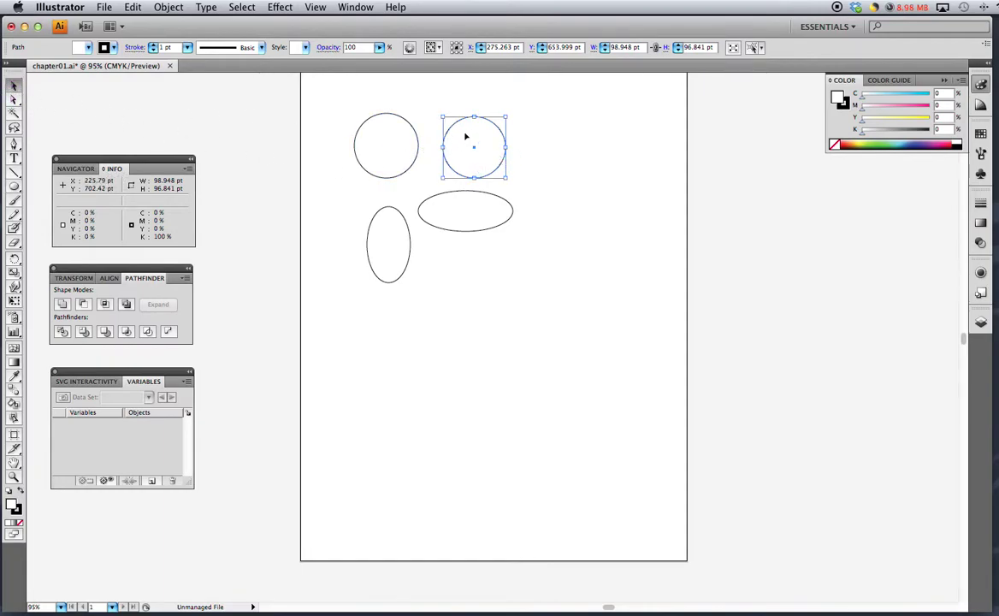
pyautogui.click(399, 134)
pyautogui.click(384, 224)
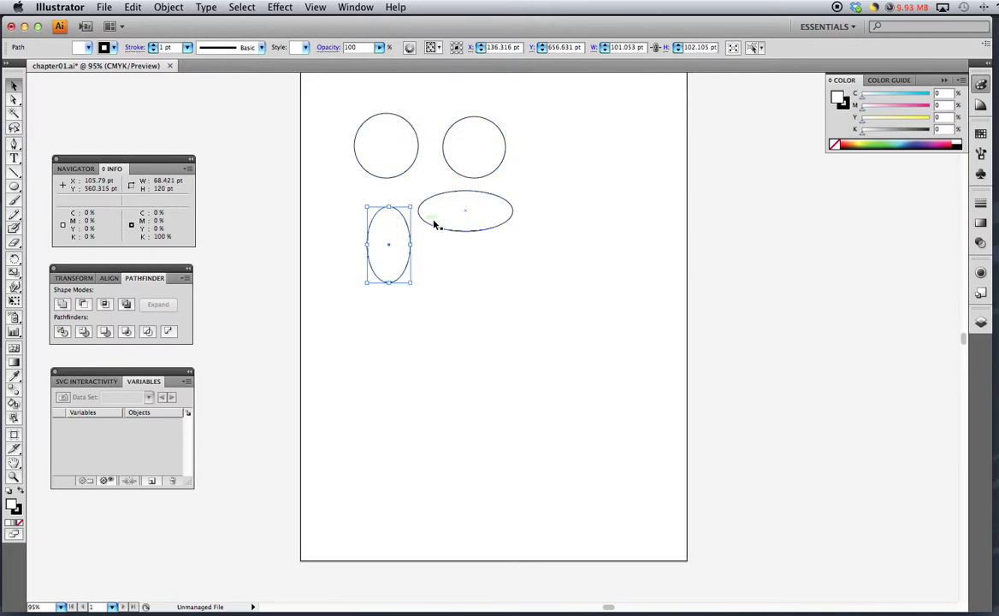
pyautogui.click(494, 218)
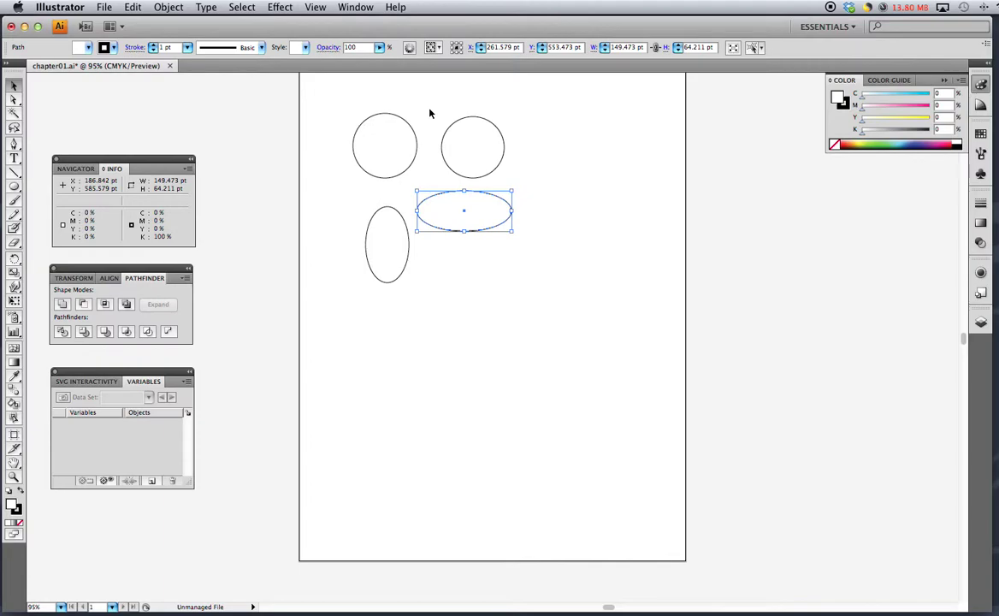
pyautogui.click(457, 278)
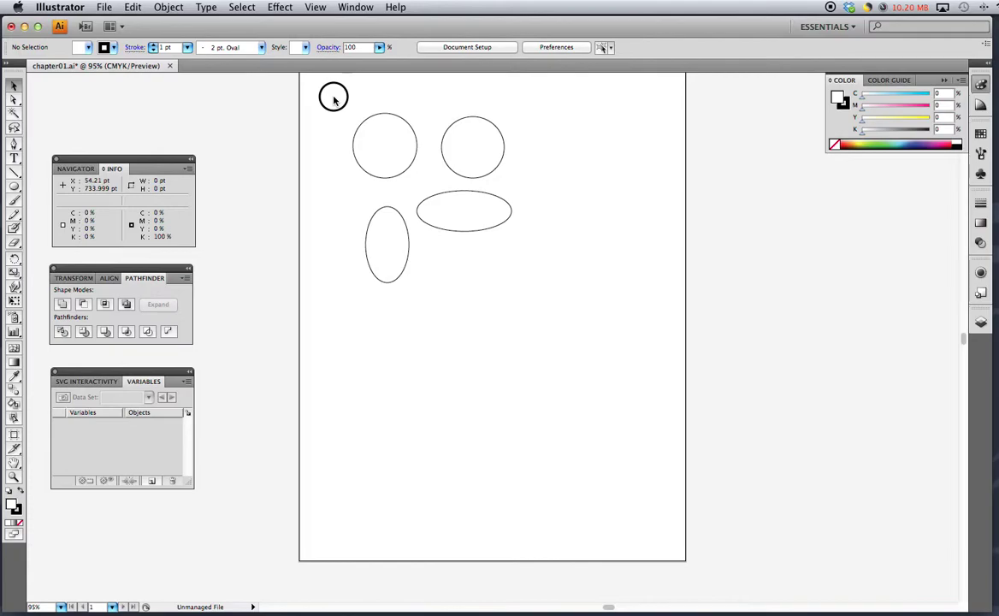
# Step: Select all four shapes together with a marquee around both circles and both ellipses
pyautogui.moveTo(334, 97); pyautogui.dragTo(539, 313)
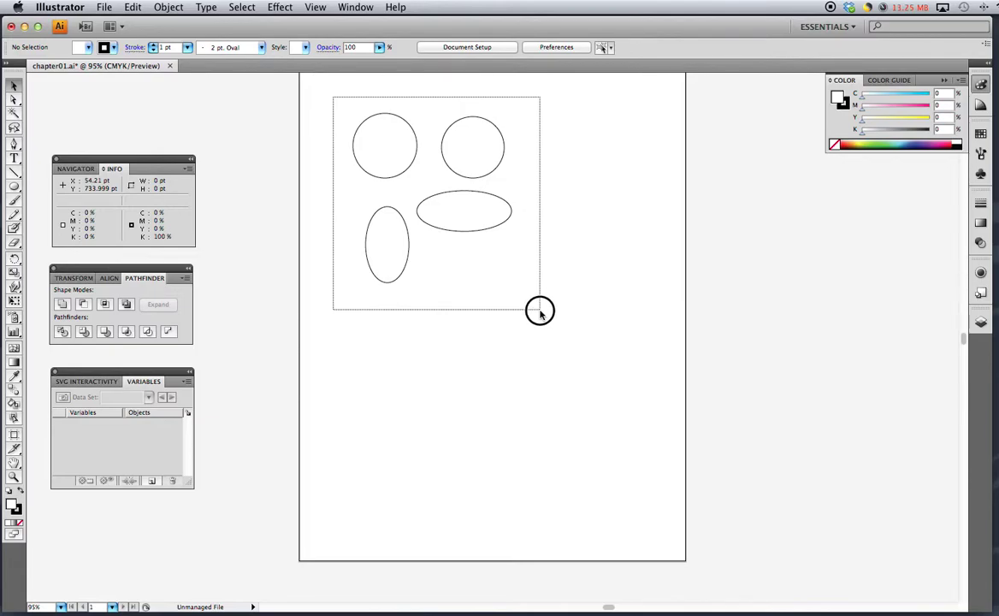
pyautogui.moveTo(540, 313); pyautogui.dragTo(544, 313)
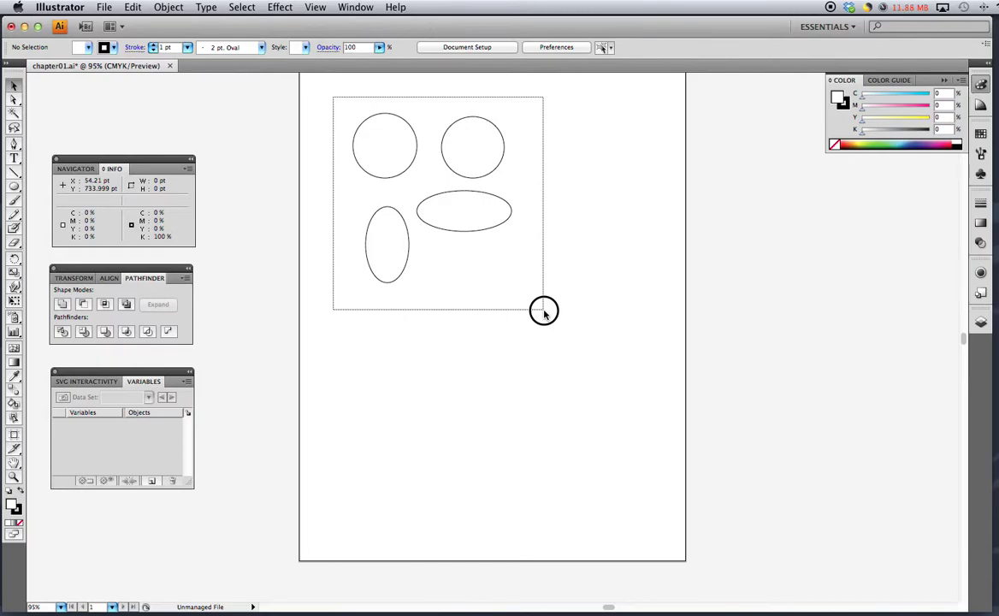
pyautogui.moveTo(543, 313); pyautogui.dragTo(543, 314)
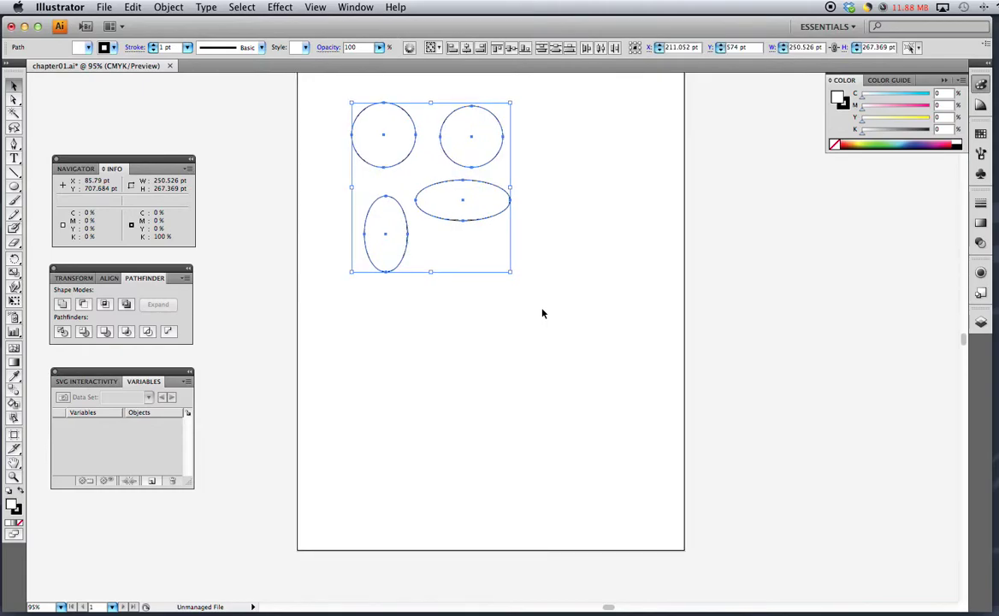
pyautogui.scroll(2, 541, 308)
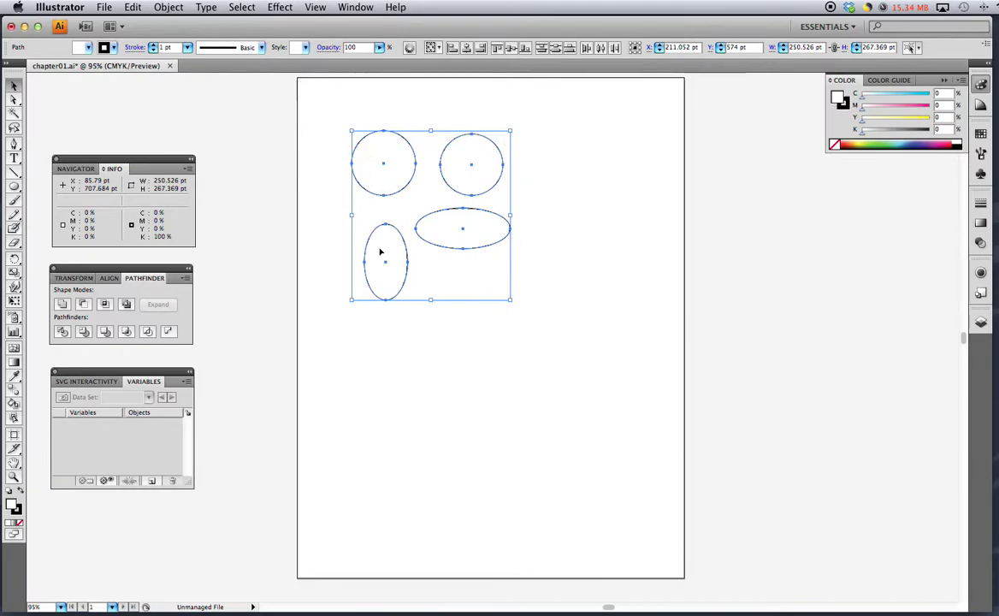
# Step: Delete the left circle and both ellipses with one marquee selection, and delete the remaining circle
pyautogui.click(318, 97)
pyautogui.moveTo(329, 115); pyautogui.dragTo(388, 326)
pyautogui.scroll(-1, 388, 326)
pyautogui.moveTo(314, 101); pyautogui.dragTo(434, 306)
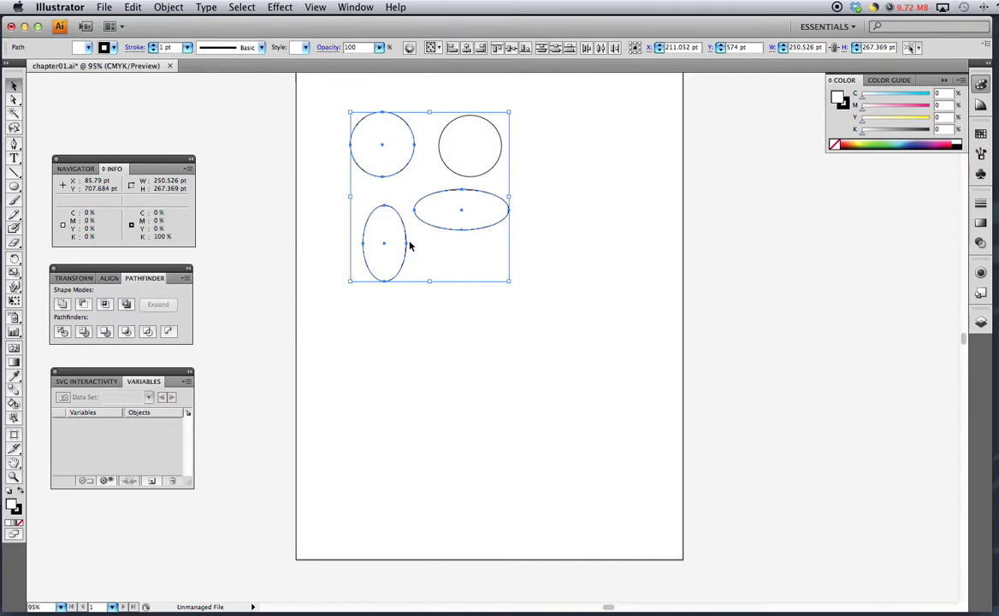
pyautogui.press('Delete')
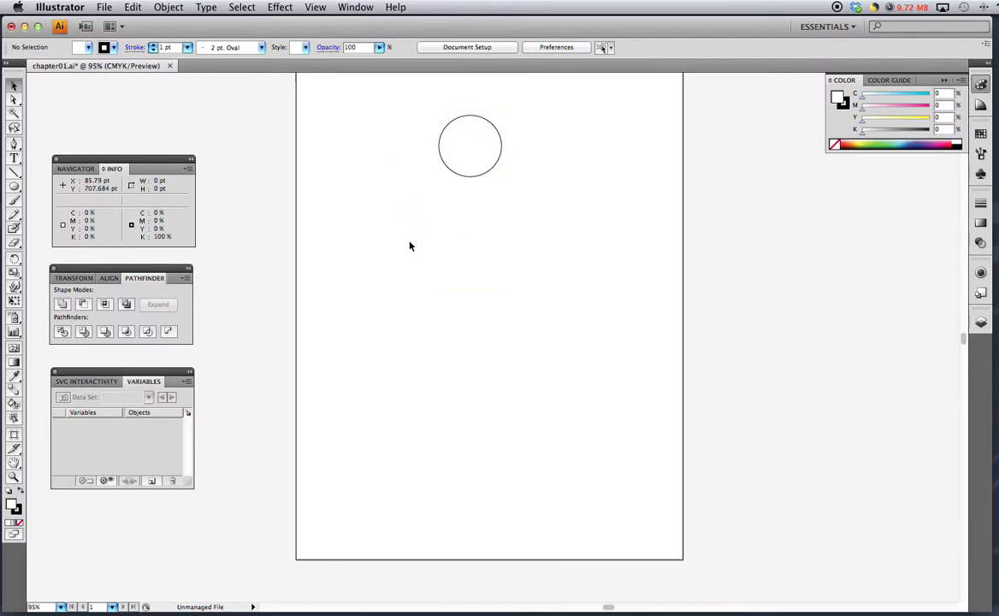
pyautogui.click(472, 150)
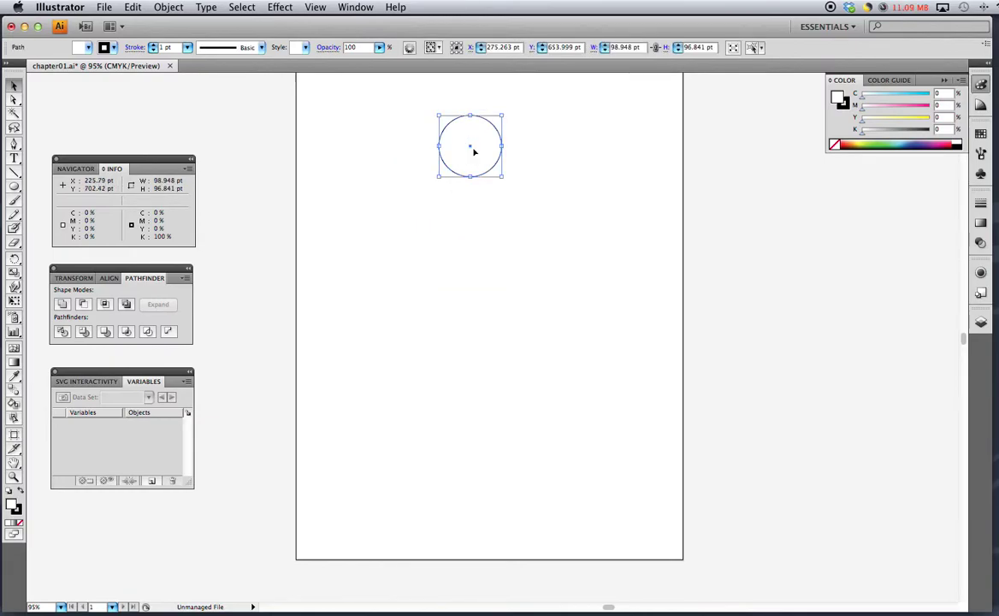
pyautogui.press('Delete')
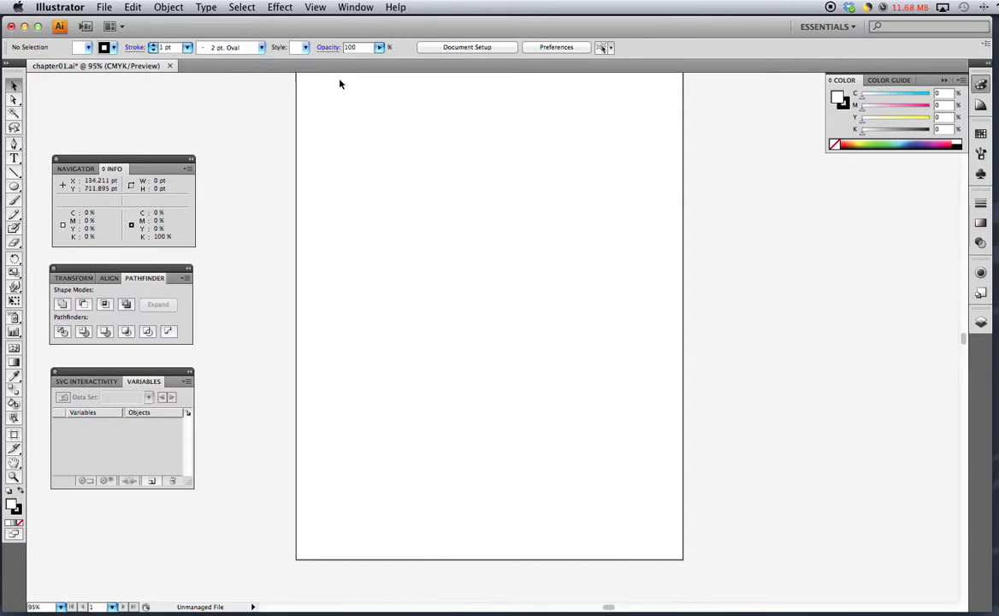
# Step: Draw a perfect circle about 102 pt across in the upper-left area of the empty artboard
pyautogui.click(12, 171)
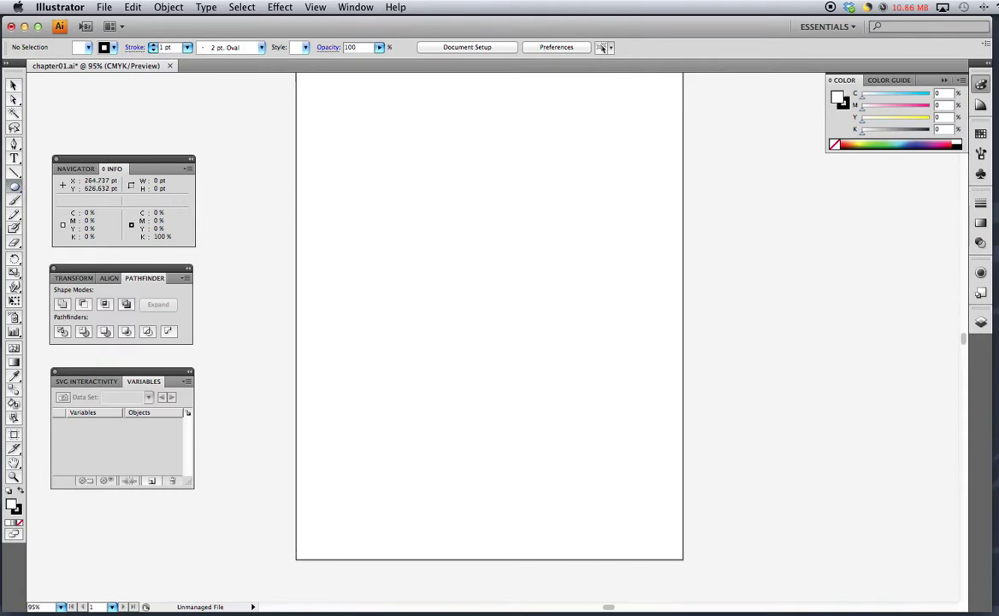
pyautogui.moveTo(349, 120)
pyautogui.mouseDown()
pyautogui.moveTo(491, 206)
pyautogui.moveTo(450, 149)
pyautogui.moveTo(463, 216)
pyautogui.moveTo(484, 205)
pyautogui.moveTo(464, 190)
pyautogui.moveTo(478, 166)
pyautogui.moveTo(470, 212)
pyautogui.moveTo(391, 176)
pyautogui.moveTo(412, 195)
pyautogui.moveTo(410, 177)
pyautogui.mouseUp()
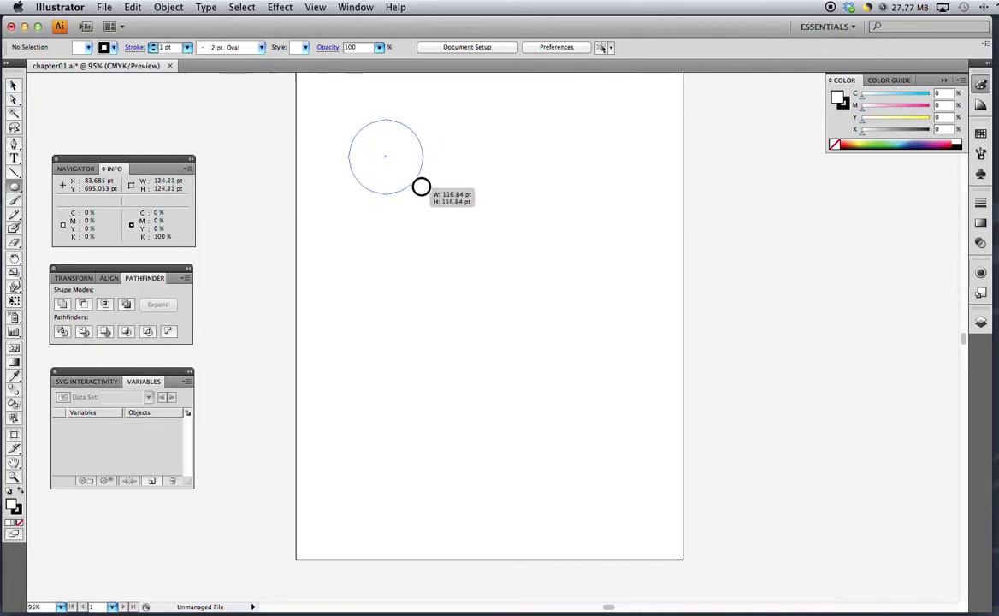
pyautogui.moveTo(432, 198)
pyautogui.mouseDown()
pyautogui.moveTo(397, 167)
pyautogui.moveTo(413, 186)
pyautogui.mouseUp()
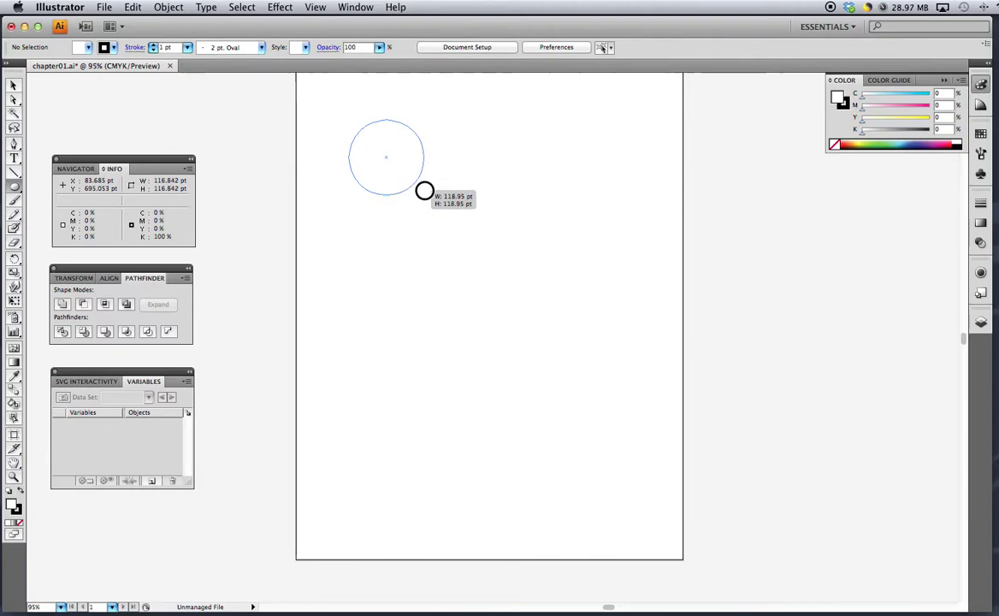
pyautogui.moveTo(425, 191); pyautogui.dragTo(415, 185)
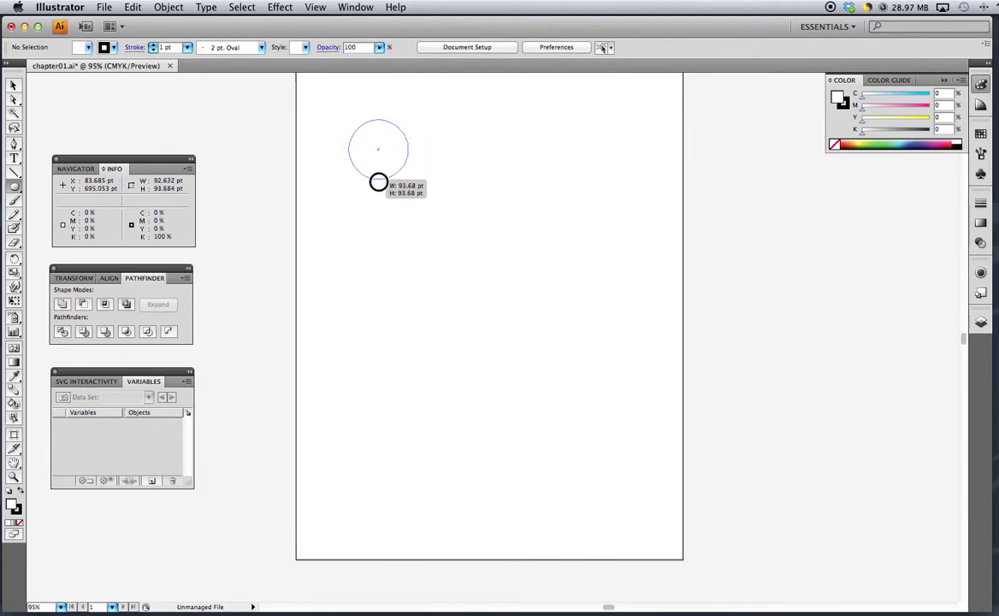
pyautogui.moveTo(359, 172)
pyautogui.mouseDown()
pyautogui.moveTo(377, 230)
pyautogui.moveTo(373, 178)
pyautogui.mouseUp()
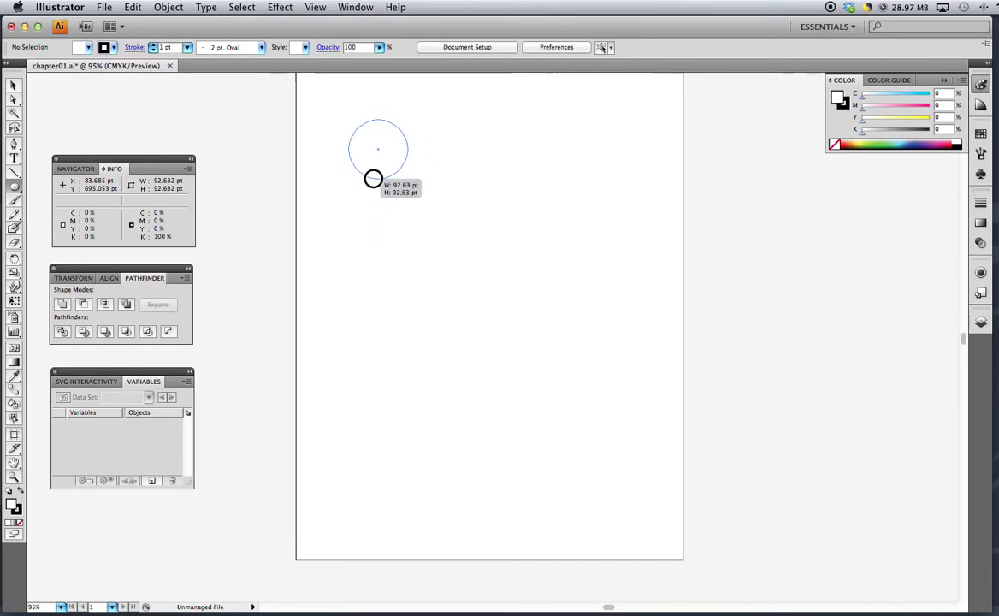
pyautogui.moveTo(438, 208)
pyautogui.mouseDown()
pyautogui.moveTo(441, 141)
pyautogui.moveTo(415, 136)
pyautogui.moveTo(445, 153)
pyautogui.mouseUp()
pyautogui.moveTo(407, 184)
pyautogui.mouseDown()
pyautogui.moveTo(403, 203)
pyautogui.moveTo(390, 191)
pyautogui.moveTo(436, 138)
pyautogui.moveTo(441, 177)
pyautogui.moveTo(462, 150)
pyautogui.moveTo(433, 209)
pyautogui.moveTo(403, 217)
pyautogui.moveTo(441, 138)
pyautogui.moveTo(478, 158)
pyautogui.moveTo(437, 205)
pyautogui.moveTo(397, 205)
pyautogui.moveTo(383, 191)
pyautogui.moveTo(437, 210)
pyautogui.moveTo(457, 147)
pyautogui.moveTo(443, 179)
pyautogui.moveTo(382, 158)
pyautogui.moveTo(416, 179)
pyautogui.moveTo(404, 176)
pyautogui.moveTo(411, 186)
pyautogui.mouseUp()
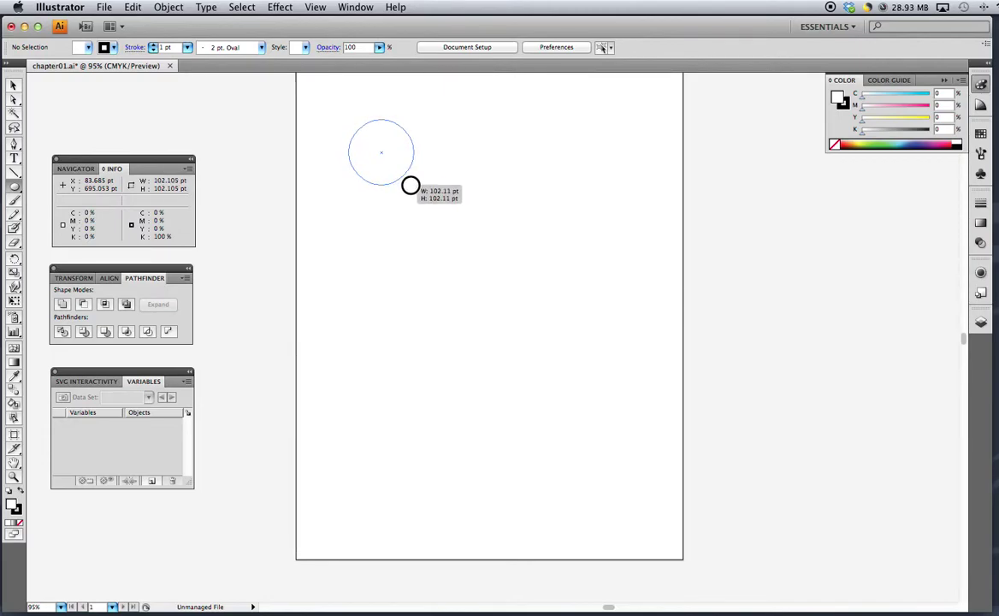
pyautogui.moveTo(410, 185); pyautogui.dragTo(410, 186)
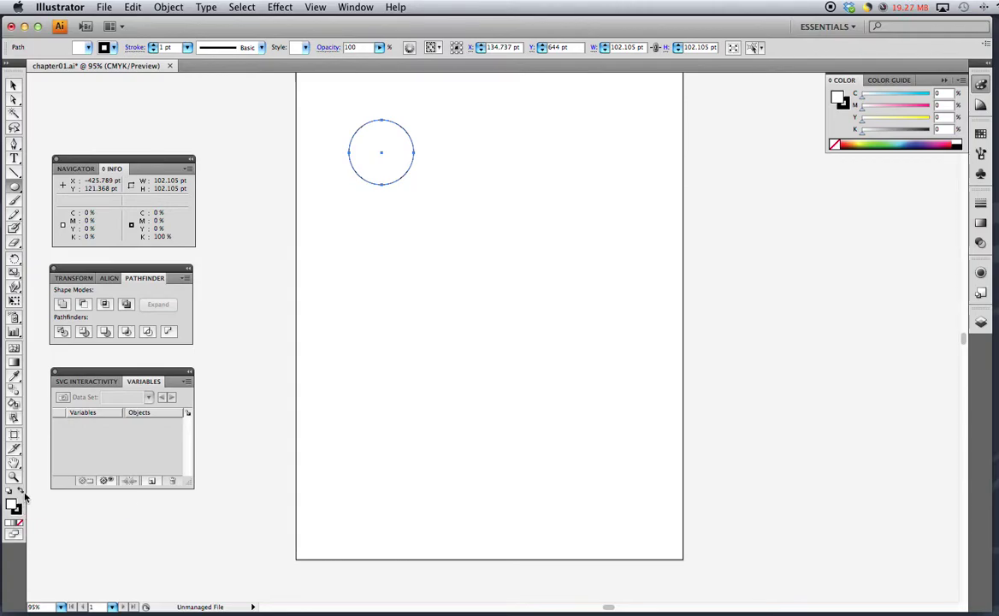
# Step: Swap the circle's fill and stroke colours, and swap them back
pyautogui.click(23, 494)
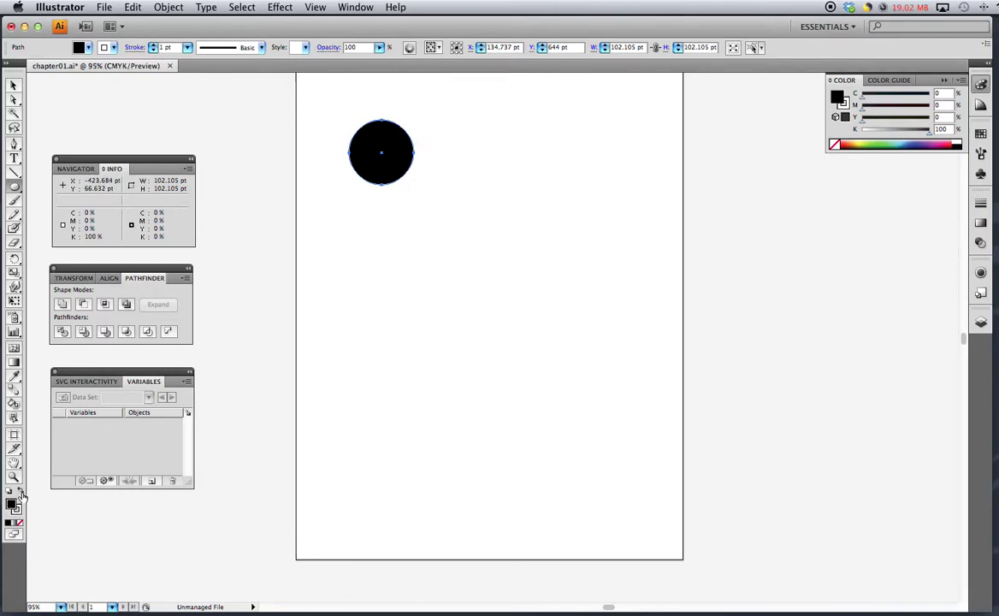
pyautogui.click(21, 521)
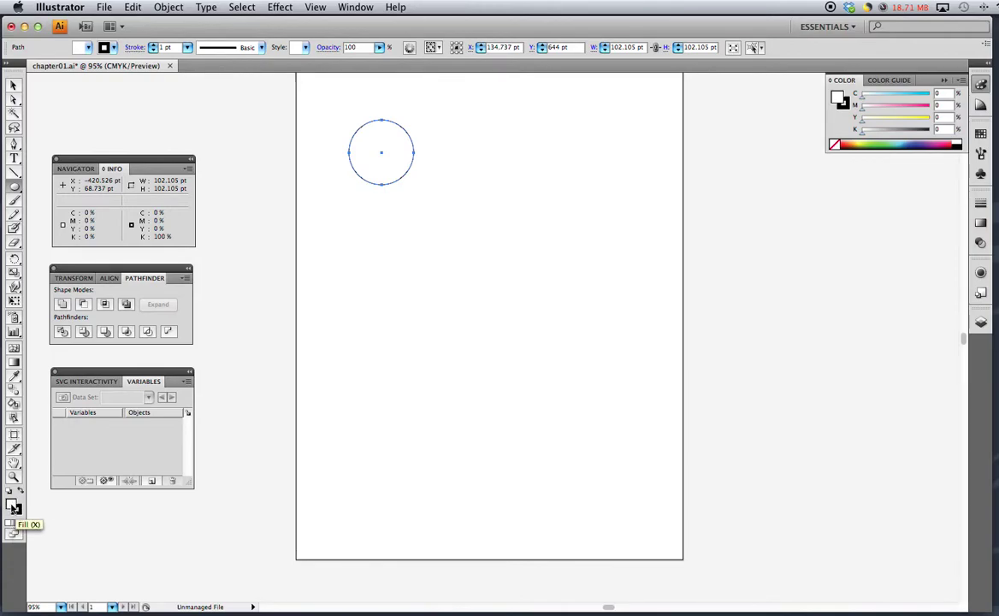
# Step: Set the circle's fill to a red of about C 21, M 95, Y 89, K 12
pyautogui.doubleClick(15, 508)
pyautogui.moveTo(492, 294)
pyautogui.mouseDown()
pyautogui.moveTo(475, 283)
pyautogui.moveTo(463, 292)
pyautogui.moveTo(518, 310)
pyautogui.moveTo(598, 250)
pyautogui.moveTo(586, 274)
pyautogui.mouseUp()
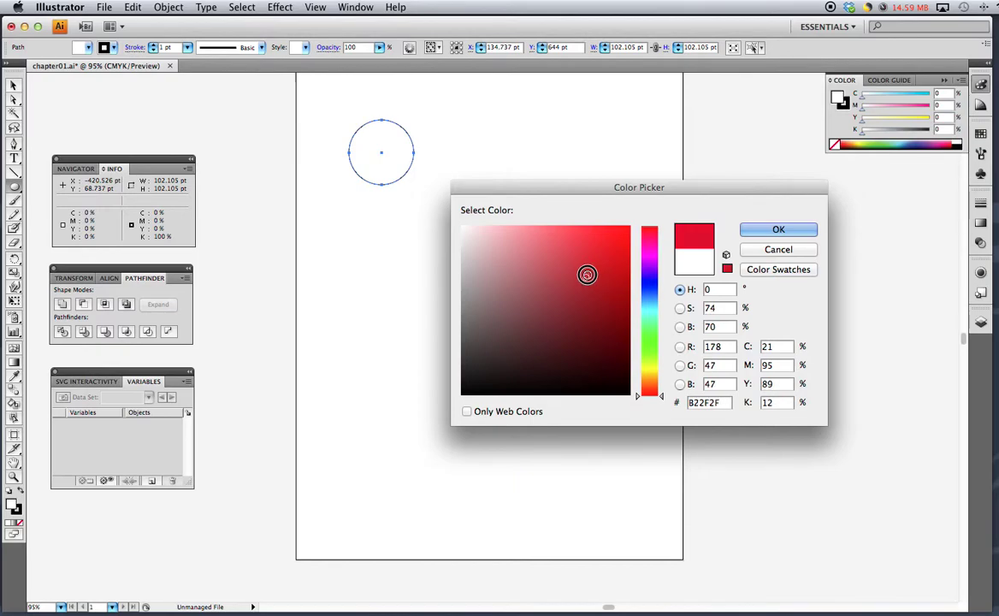
pyautogui.click(780, 231)
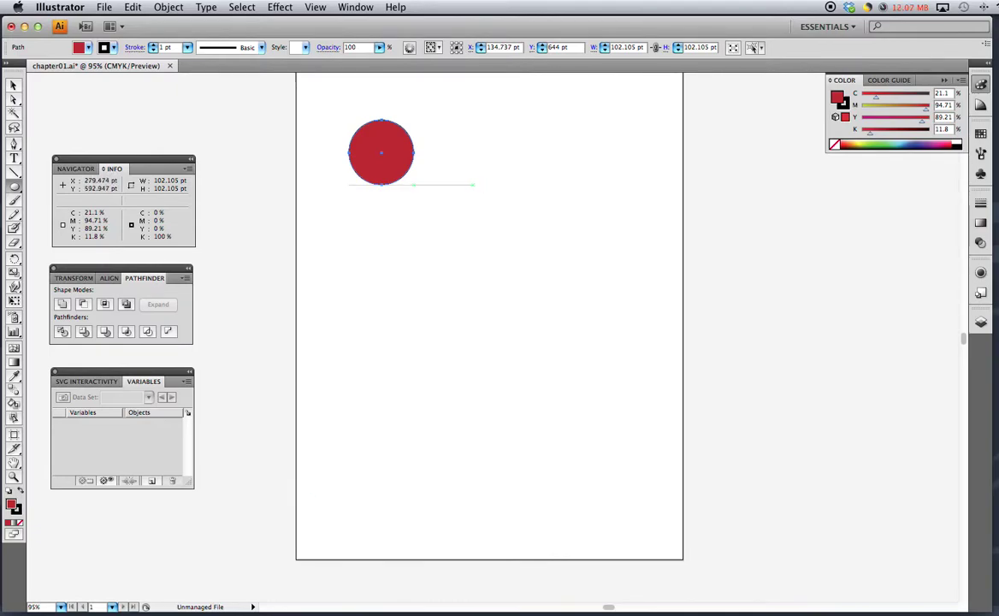
# Step: Delete the circle and draw two overlapping perfect circles about 142 pt and 141 pt across, the second up and left of the first
pyautogui.press('Delete')
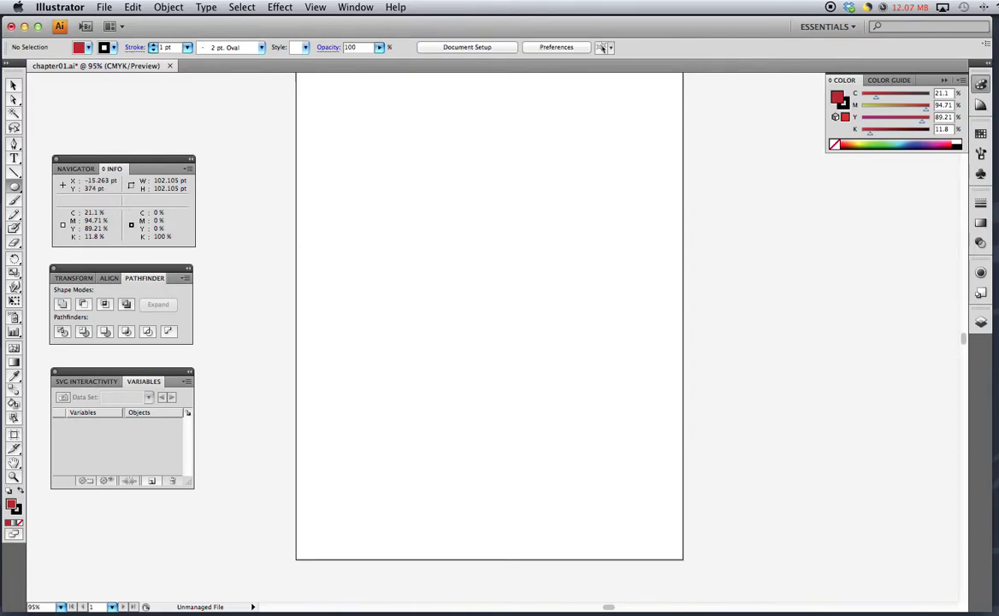
pyautogui.moveTo(364, 135); pyautogui.dragTo(454, 220)
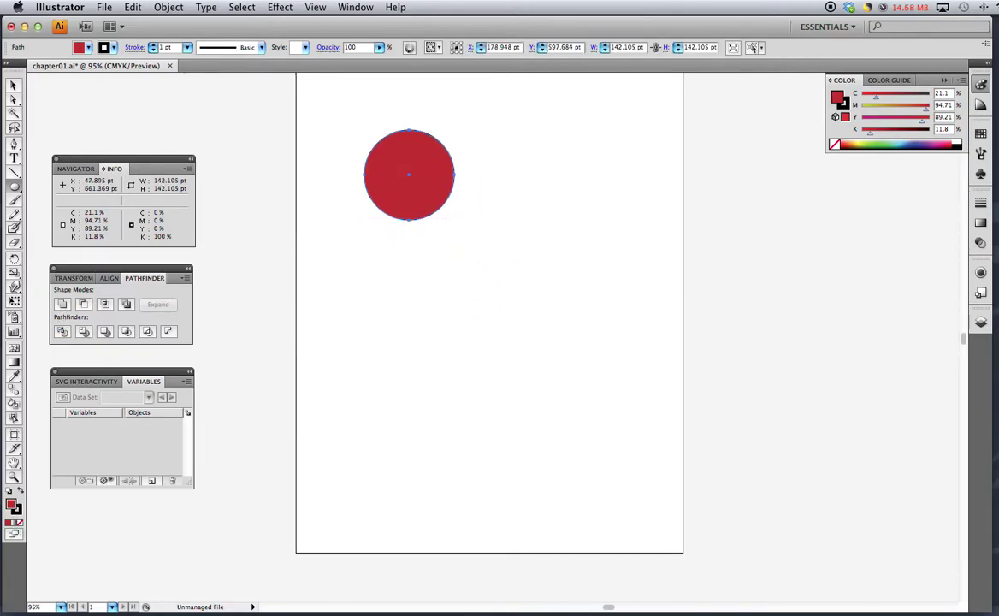
pyautogui.moveTo(326, 107); pyautogui.dragTo(414, 186)
pyautogui.scroll(-4, 413, 185)
pyautogui.scroll(3, 410, 214)
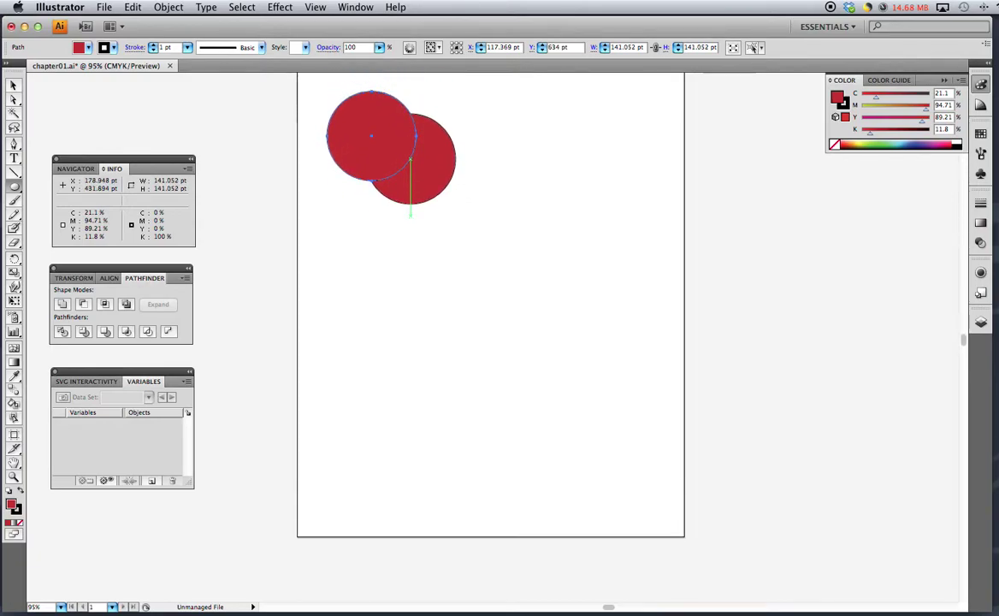
pyautogui.scroll(3, 411, 213)
pyautogui.hscroll(1, 410, 214)
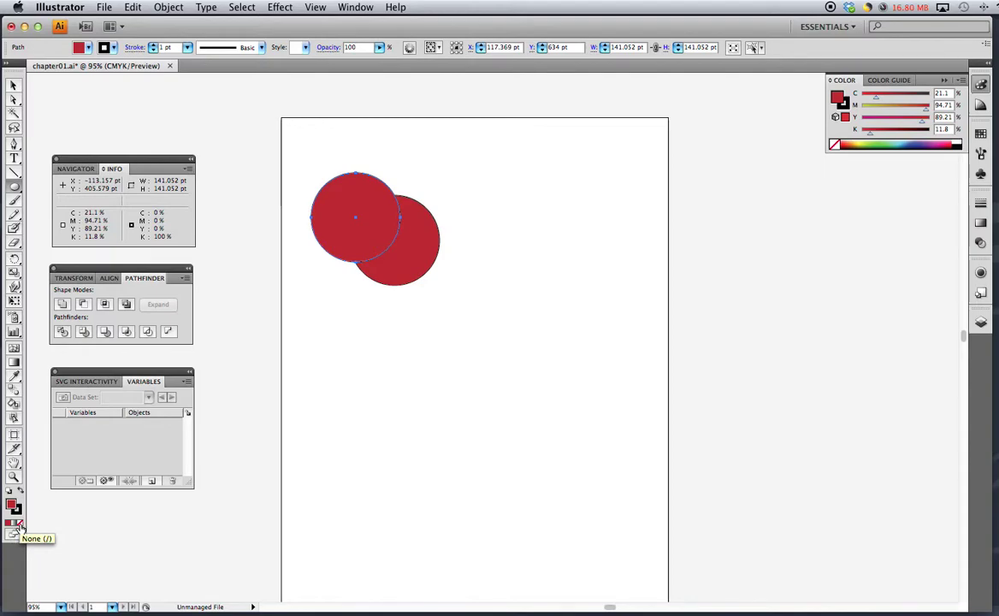
# Step: Set the front circle's fill to none and clear the selection
pyautogui.click(17, 526)
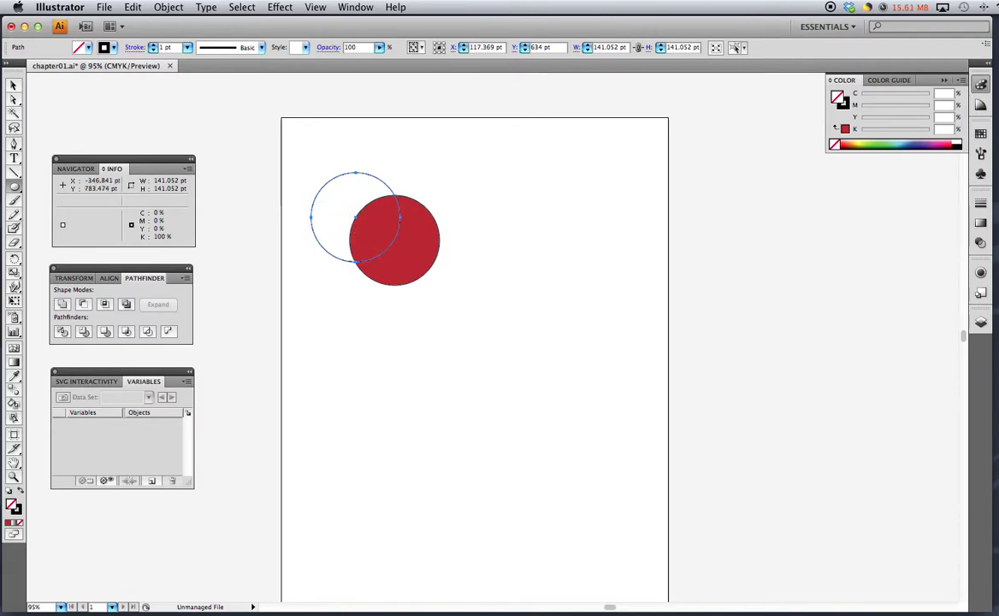
pyautogui.press('v')
pyautogui.click(436, 159)
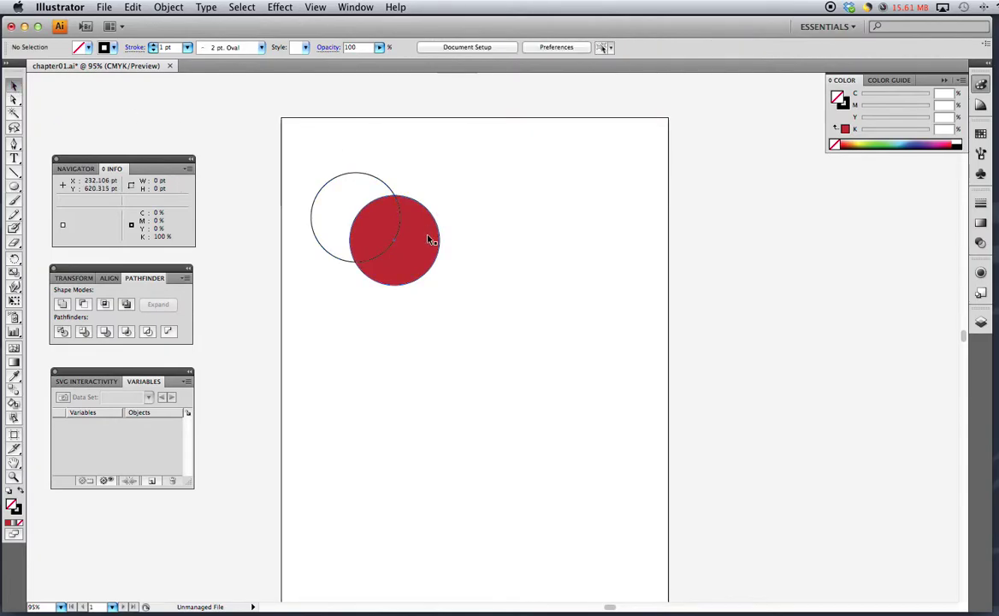